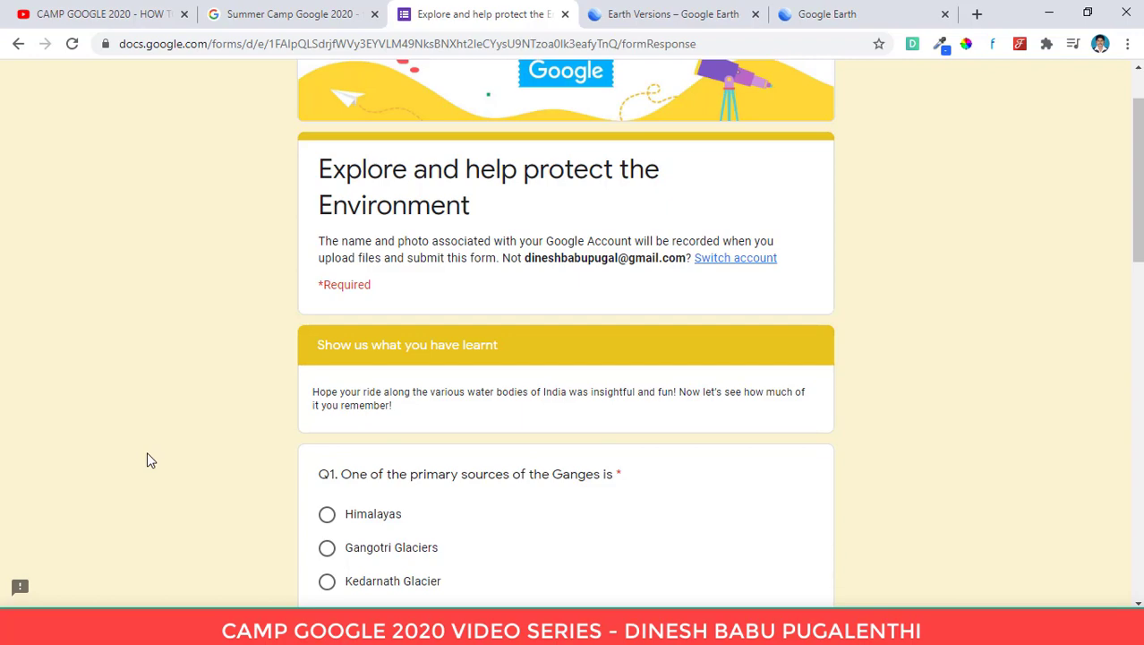
Step: Answer Q1 about the primary sources of the Ganges with "Himalayas"
scroll(148, 455, "down", 5)
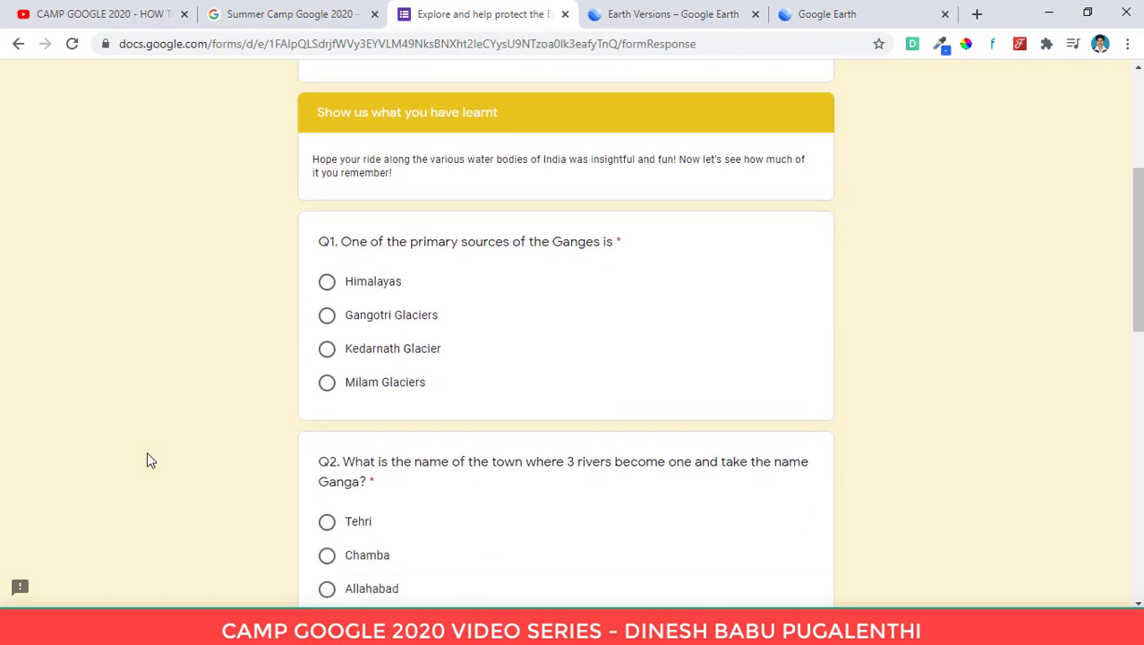
scroll(149, 457, "down", 6)
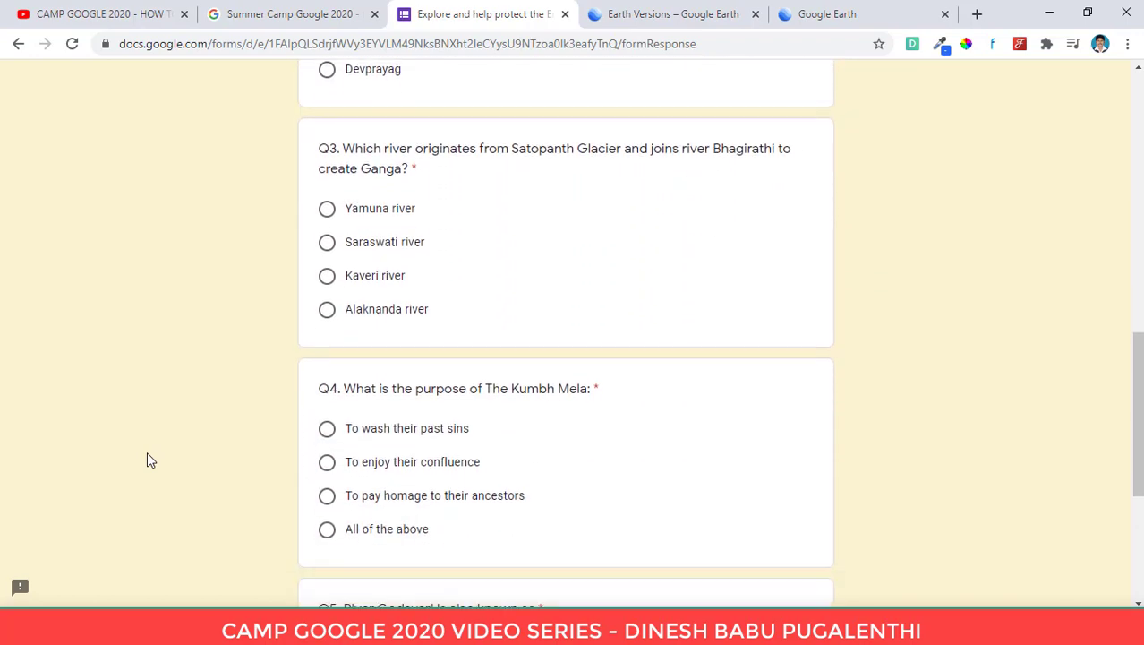
scroll(147, 451, "up", 11)
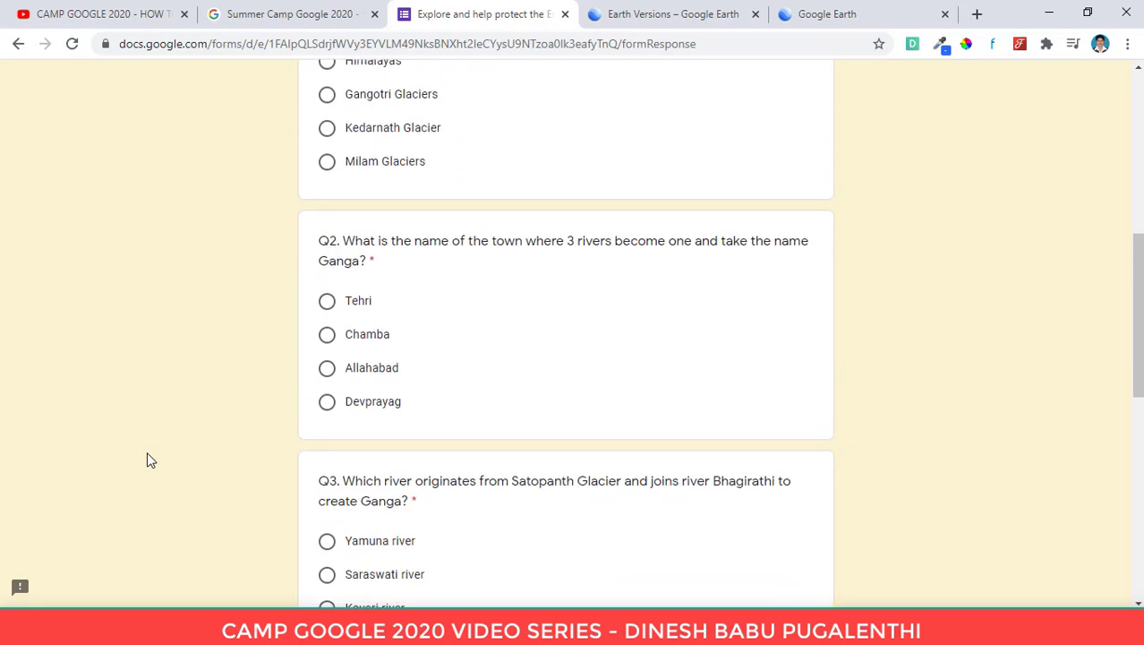
left_click(352, 317)
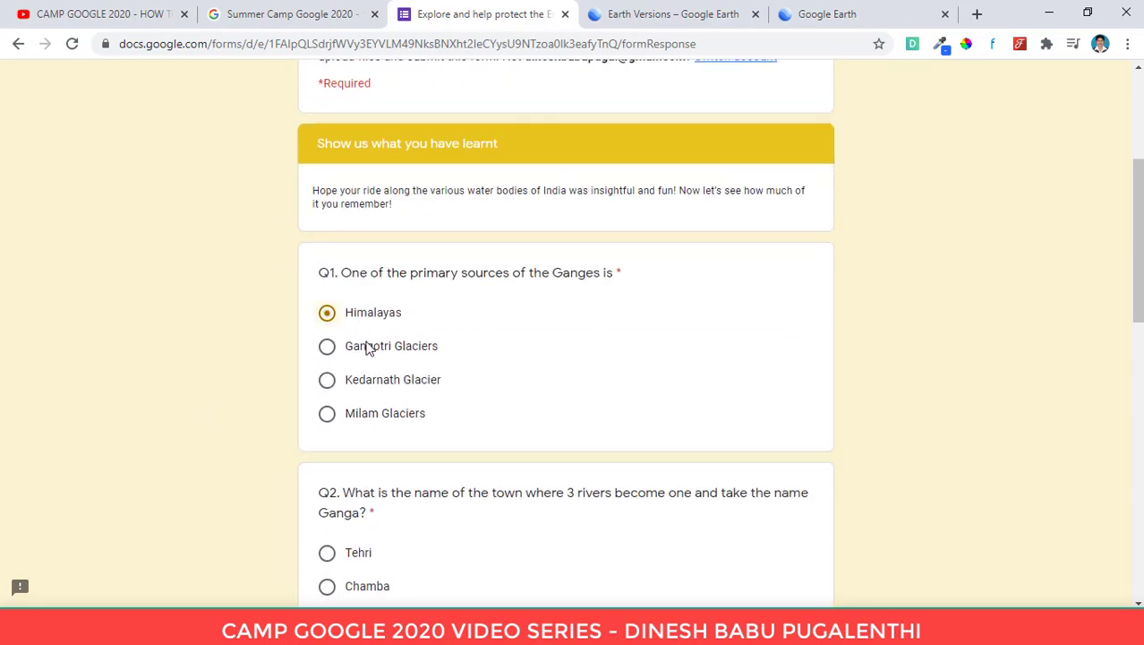
Step: Answer Q2 about the town where three rivers become one, and choose "Alaknanda river" for Q3
scroll(354, 319, "down", 2)
left_click(372, 418)
scroll(425, 435, "down", 4)
left_click(396, 391)
Step: Choose "To pay homage to their ancestors" for Q4, answer Q5 about River Godavari, and continue to the next form section
scroll(388, 395, "down", 3)
left_click(391, 324)
scroll(449, 381, "down", 2)
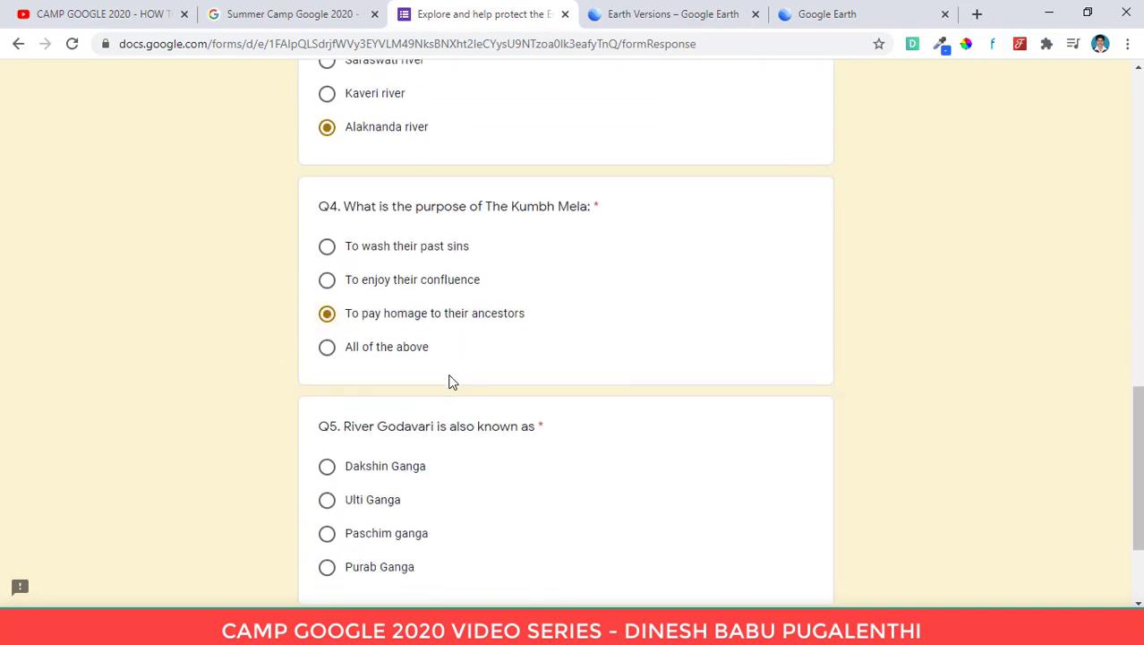
left_click(377, 390)
left_click(401, 476)
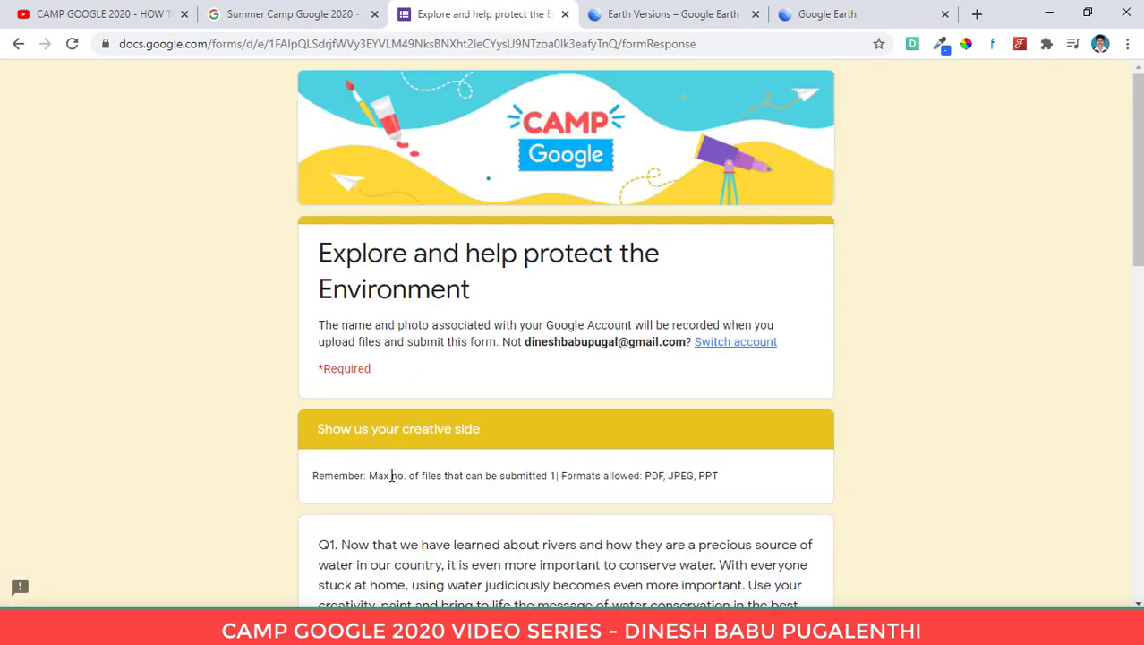
Step: Review the "Create Something Interesting" instructions on the summer camp Assignment 1 page and return to the form
left_click(311, 9)
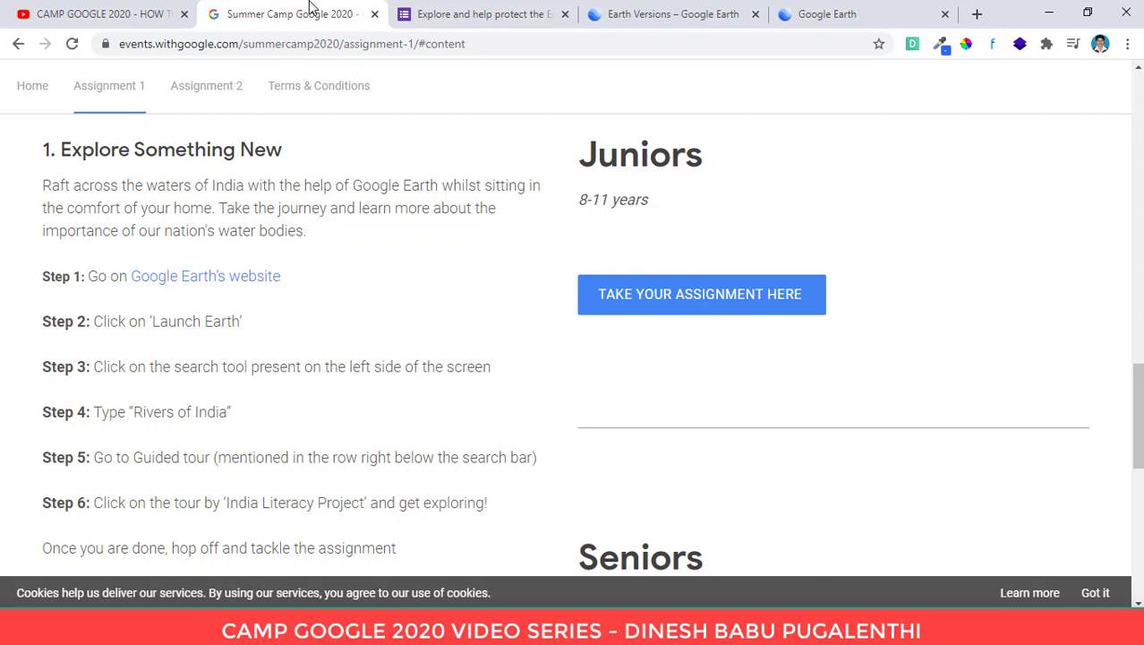
scroll(369, 258, "down", 4)
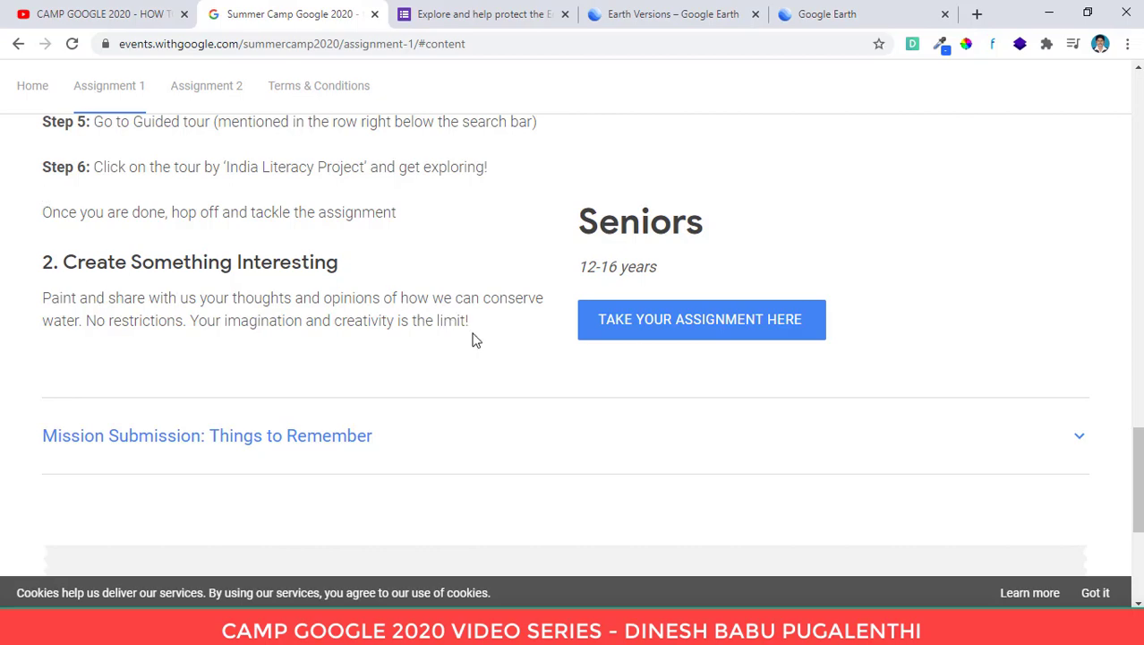
left_click(466, 14)
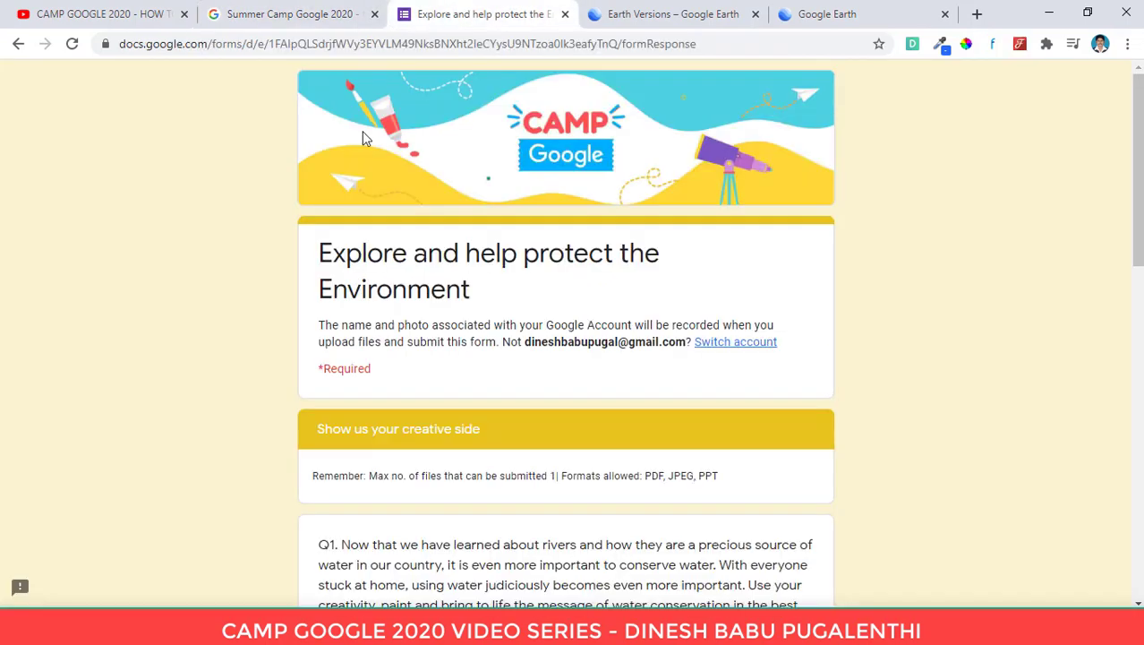
Step: Upload the image ClipartKey_121885 from the Downloads folder as the Q1 water conservation painting
scroll(355, 300, "down", 3)
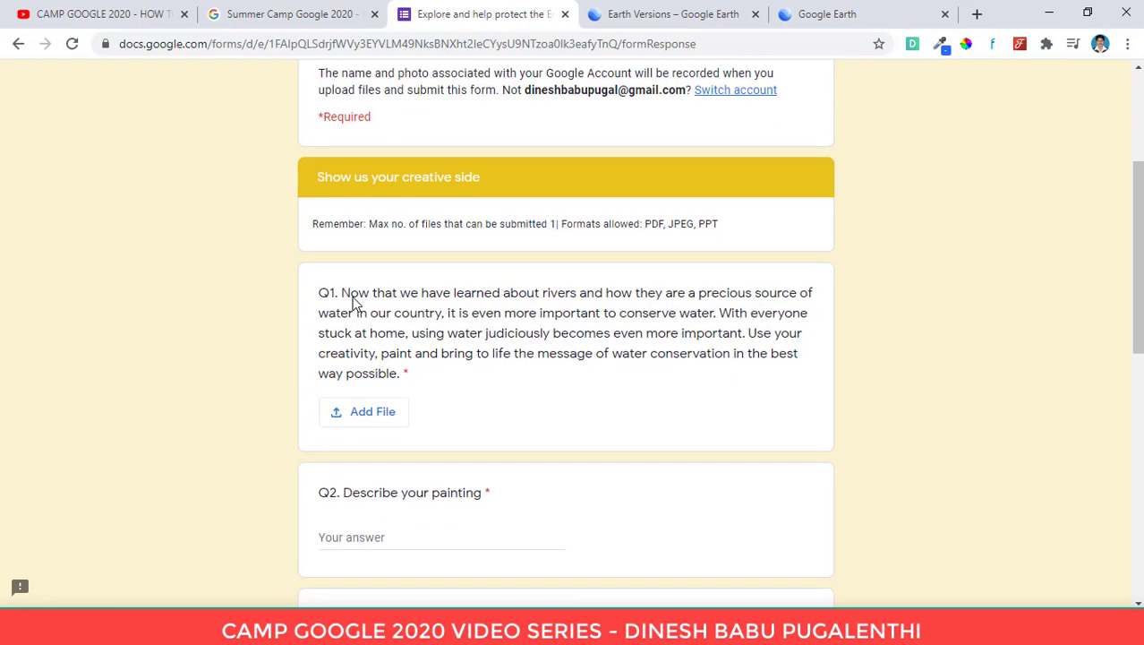
scroll(355, 300, "down", 1)
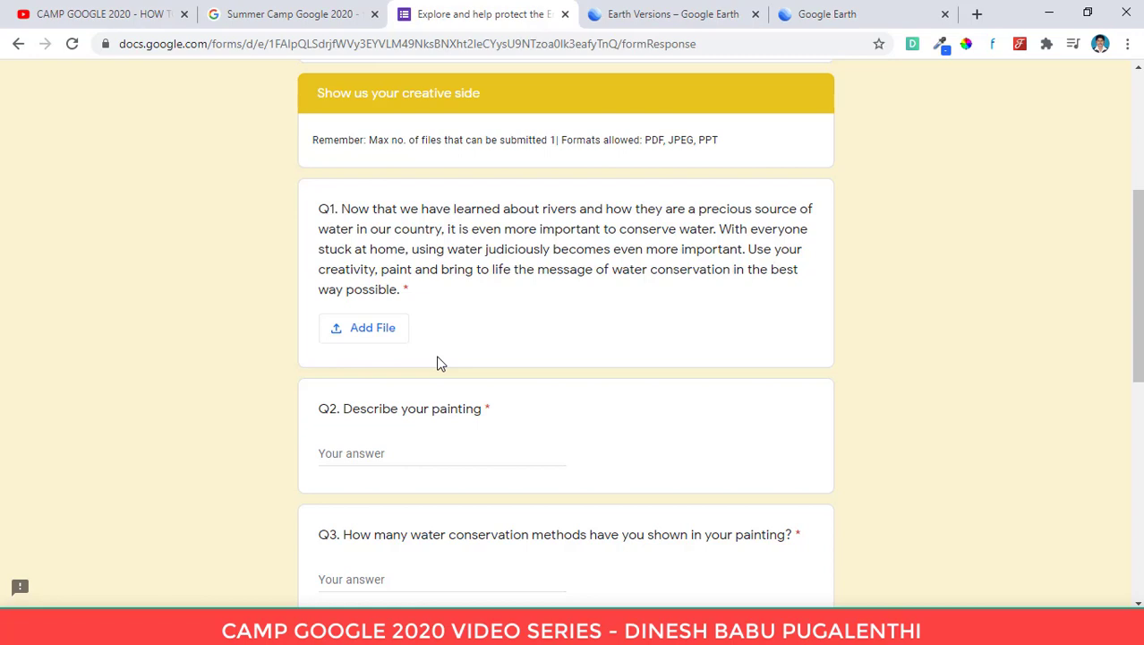
left_click(370, 333)
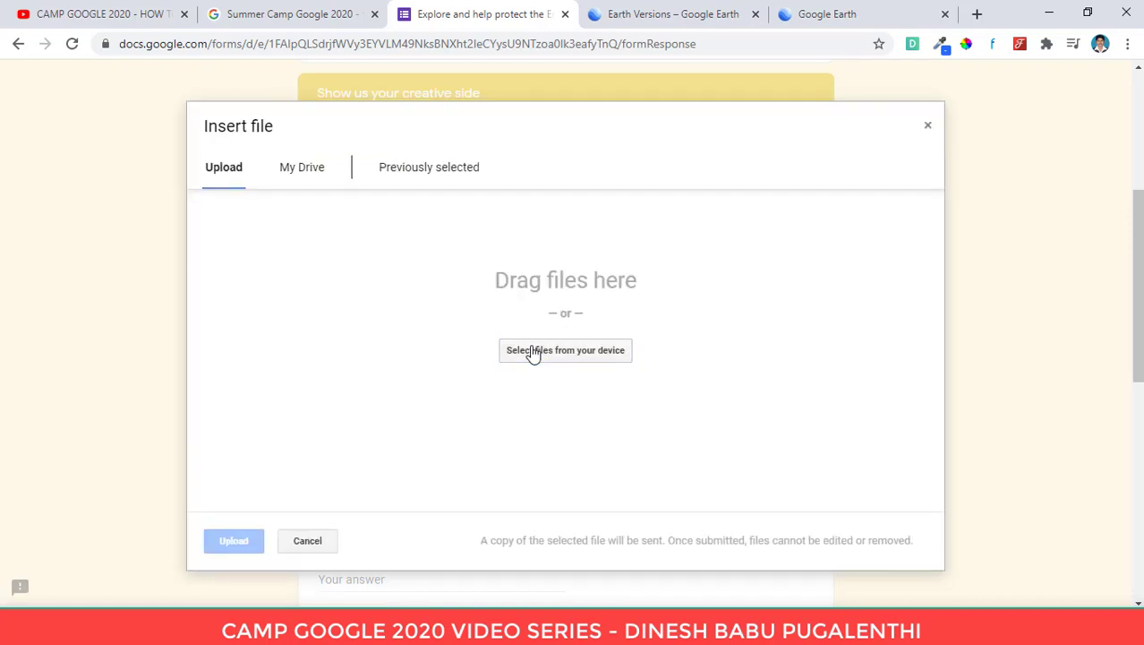
left_click(574, 353)
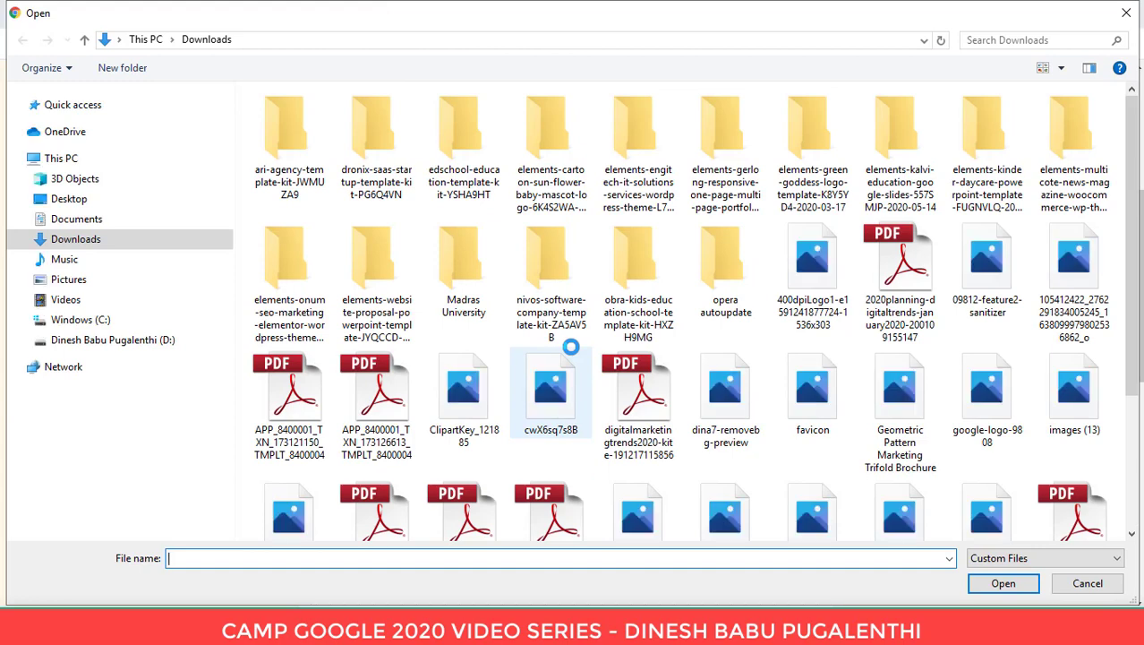
double_click(458, 399)
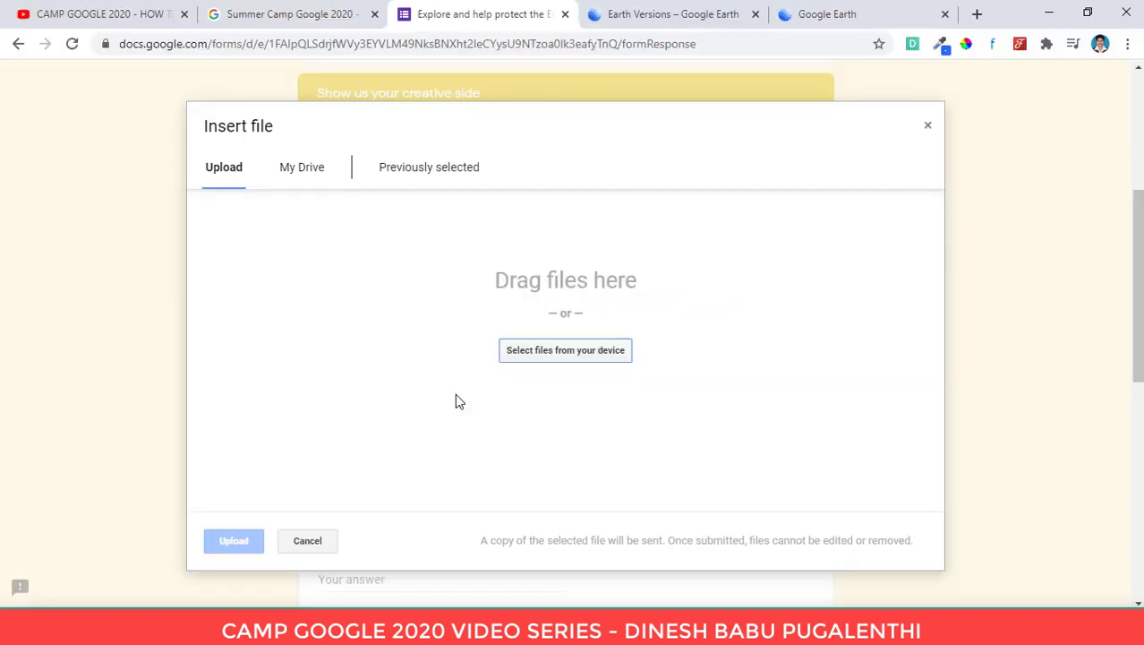
left_click(250, 543)
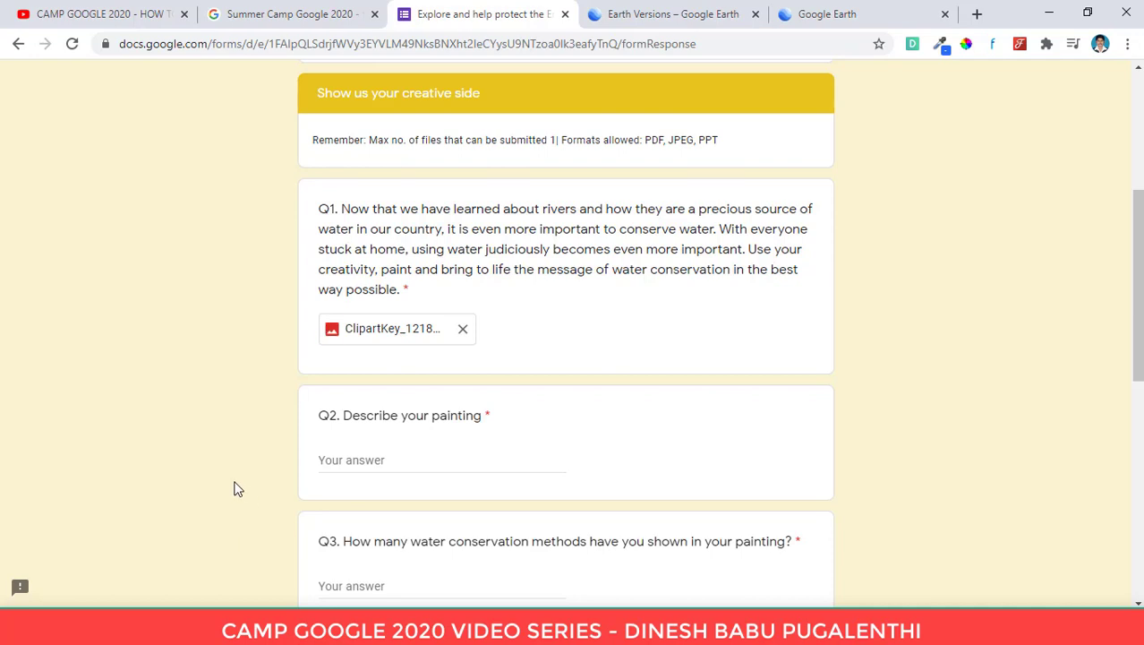
Step: Describe the painting in Q2 as "Conserve Water in Industries Using Recycle"
scroll(240, 487, "down", 1)
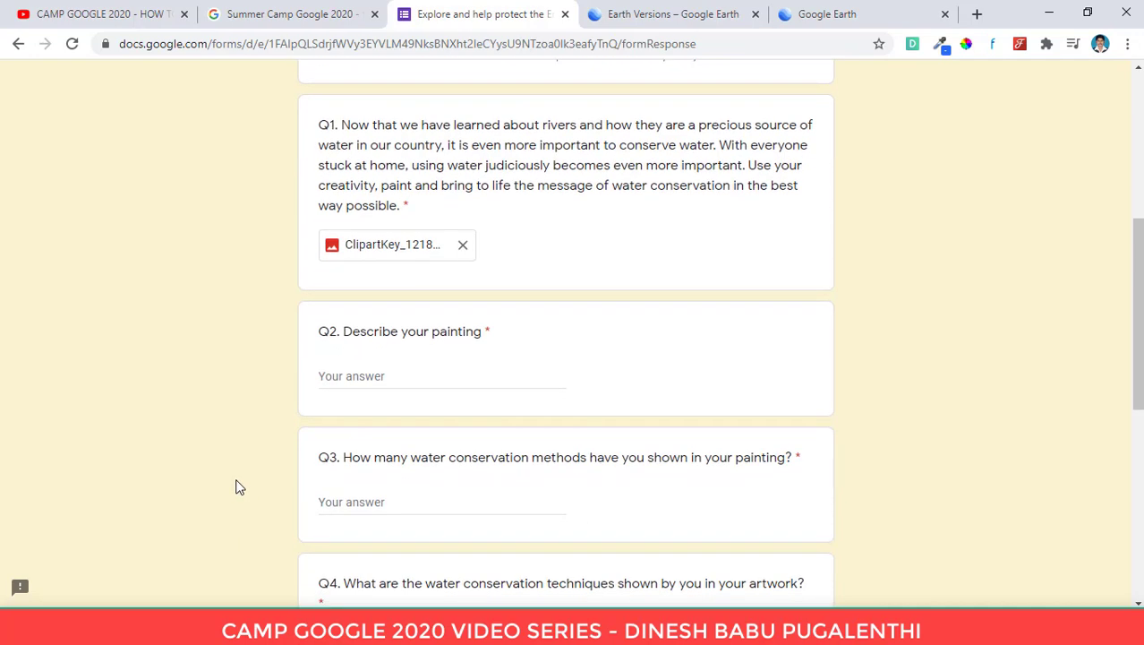
left_click(443, 379)
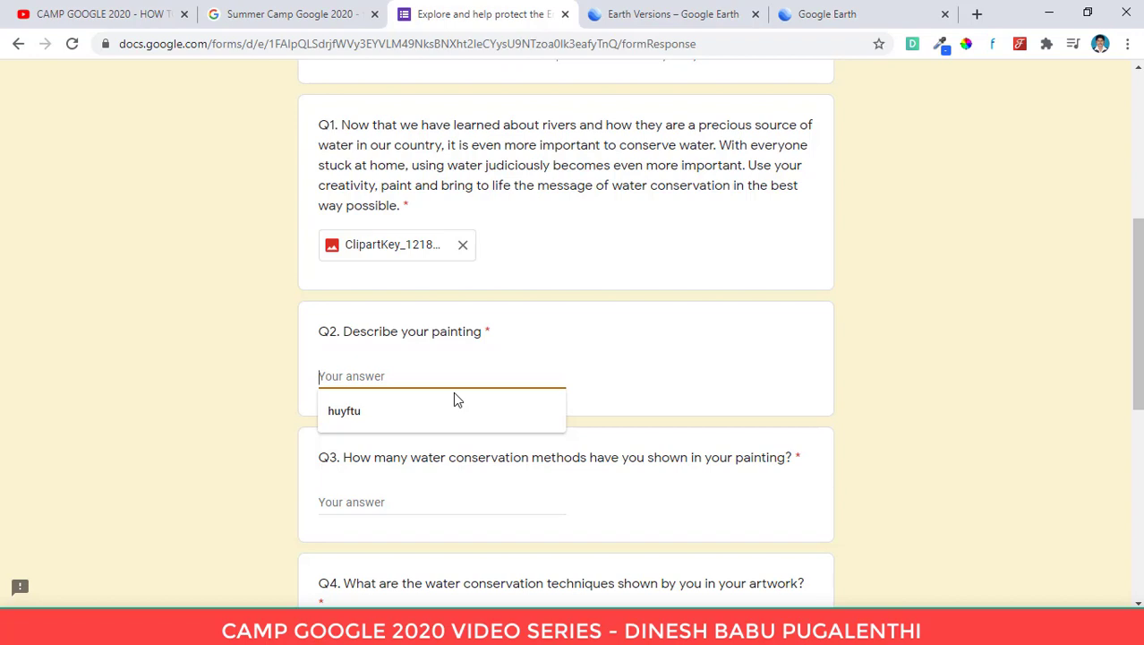
left_click(263, 429)
left_click(376, 379)
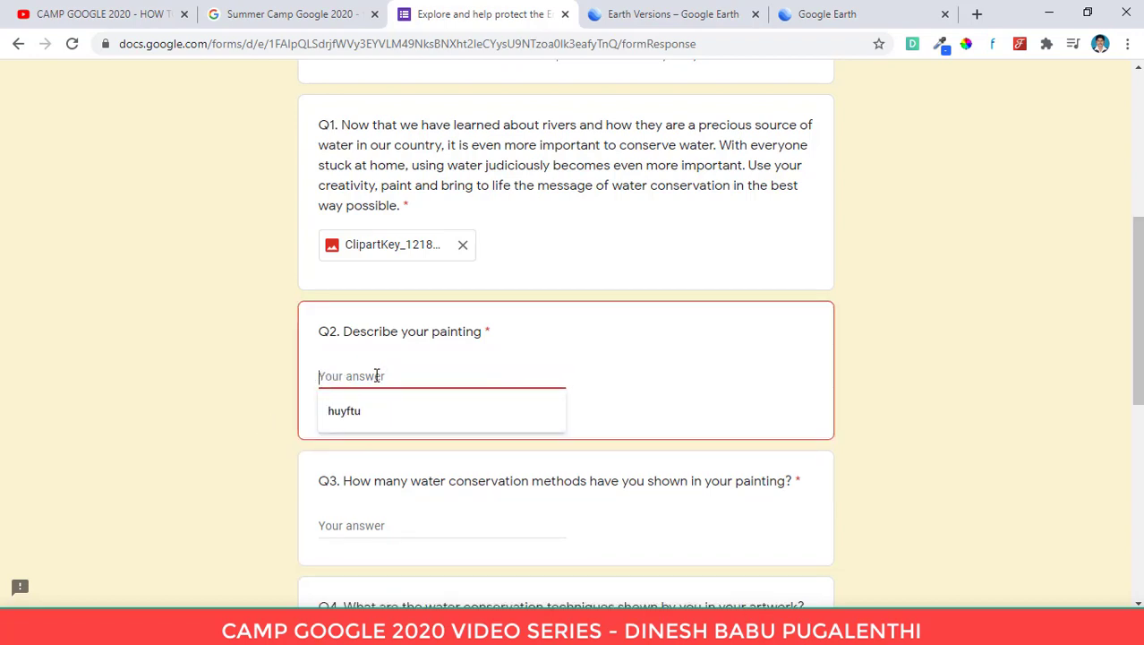
type("Co")
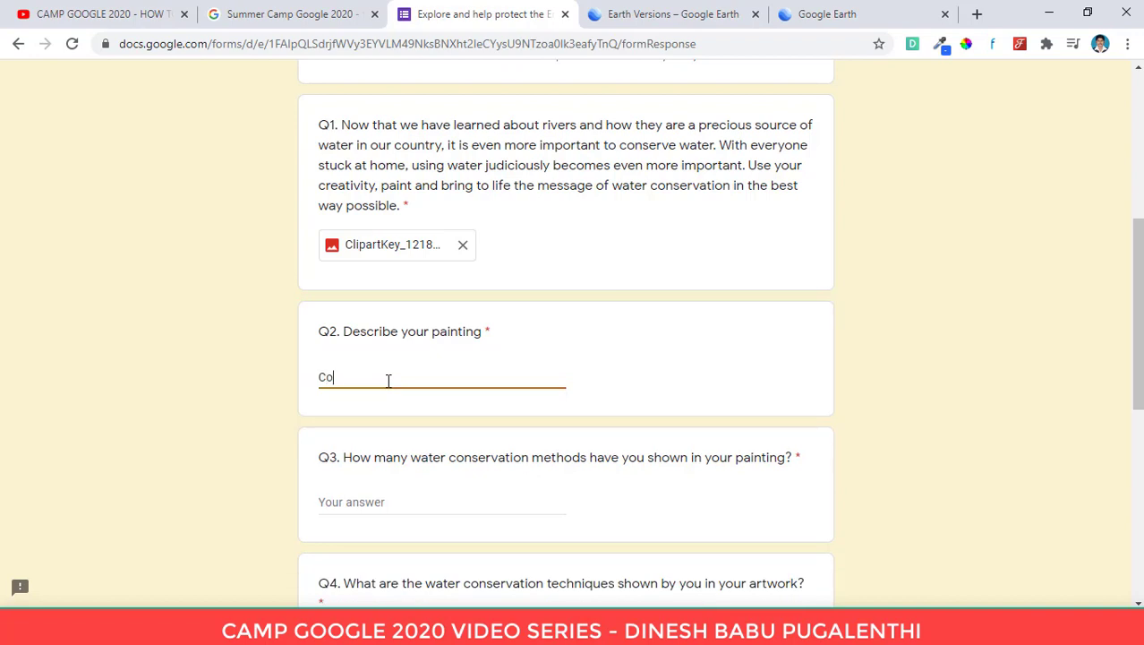
type("nserve Water in Industri")
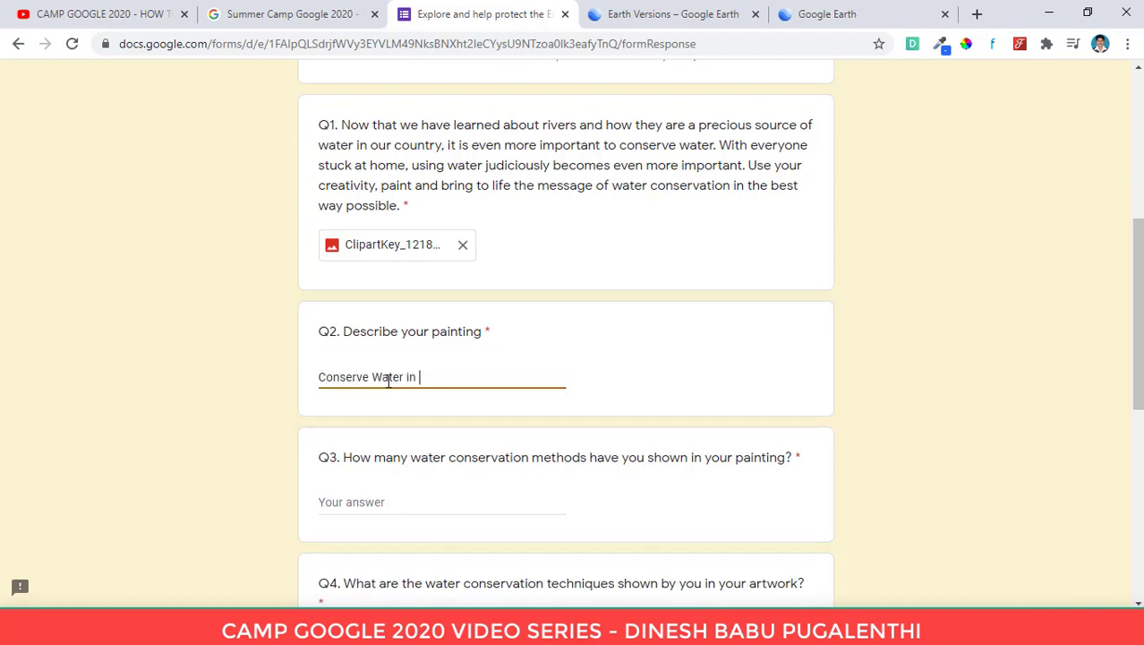
type("es S")
key("BackSpace")
type("Usin")
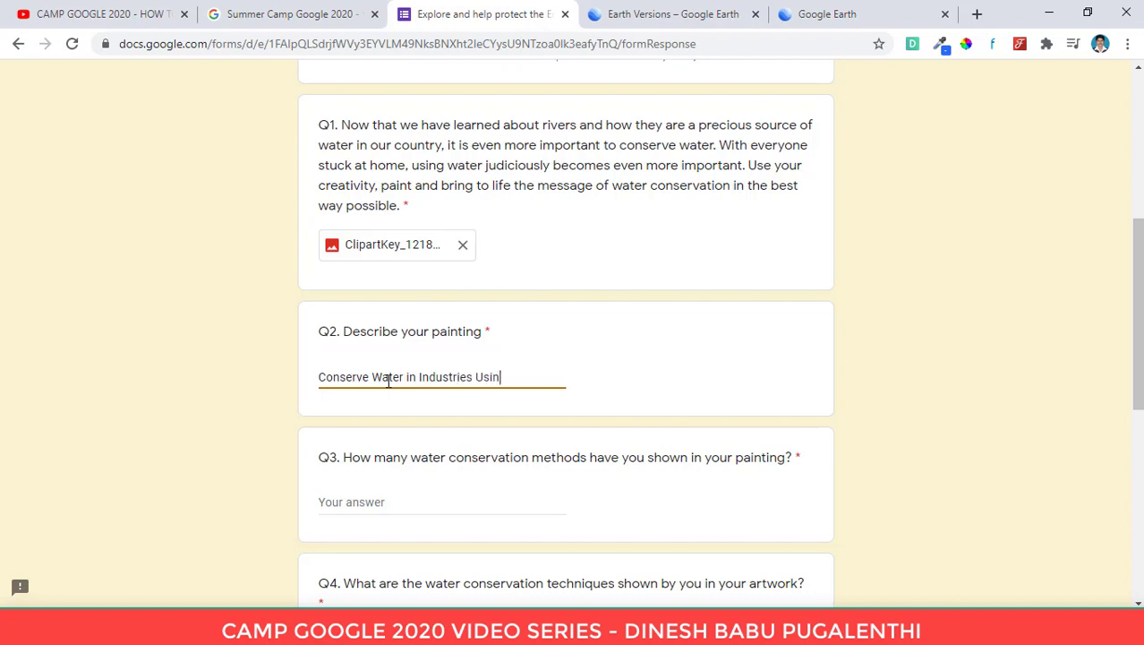
type("g Recycle")
Step: Insert "Natural" before "Recycle" in the Q2 answer and add "Process" at its end
key("Left")
key("Left")
key("Left")
key("Left")
key("Left")
key("Left")
type("Natural")
key("Right")
key("Right")
key("Right")
key("Right")
key("Right")
key("Right")
key("Right")
type("P")
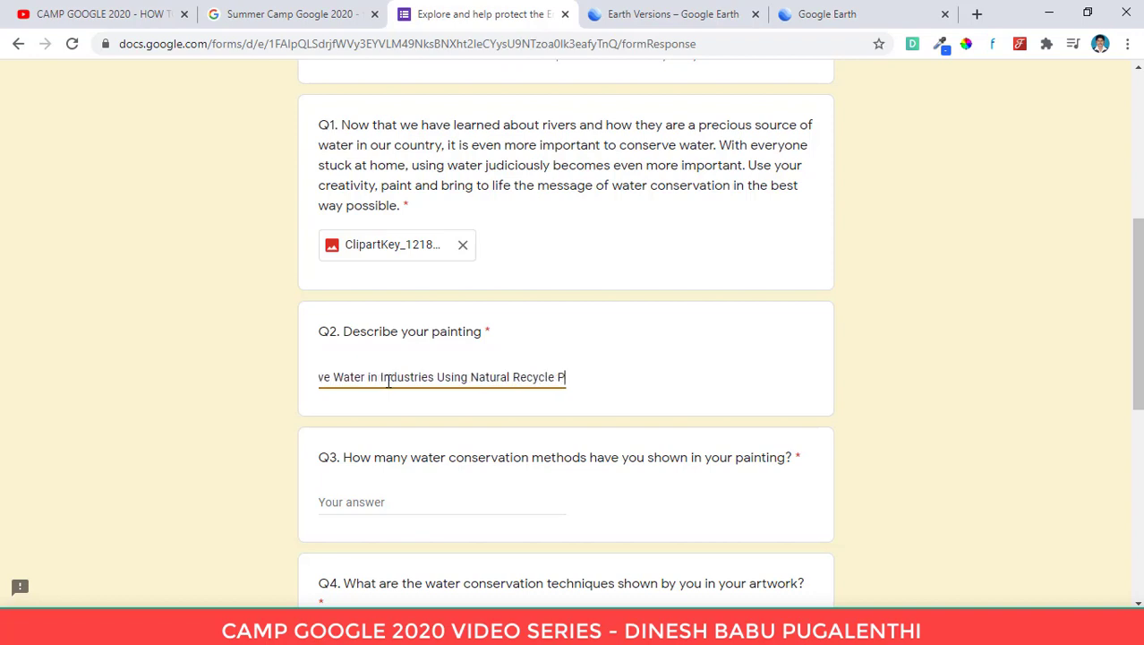
type("rocess")
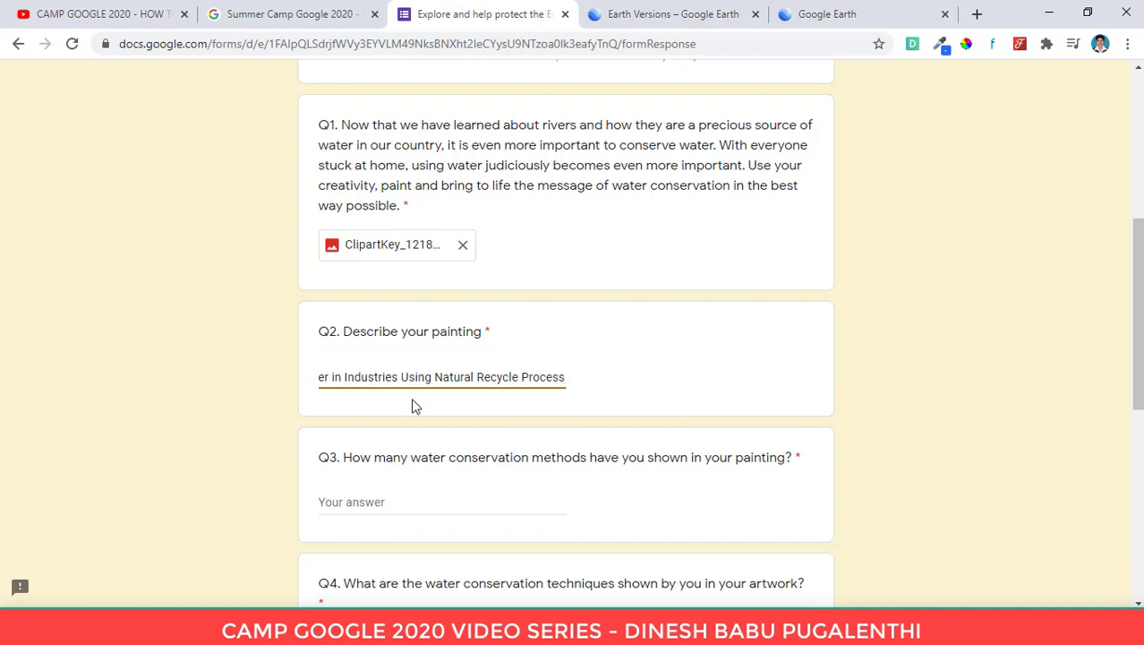
Step: Answer Q3 on water conservation methods with "Two Methods - Sedimentation & Waste Water Treatment using Algae"
left_click(391, 510)
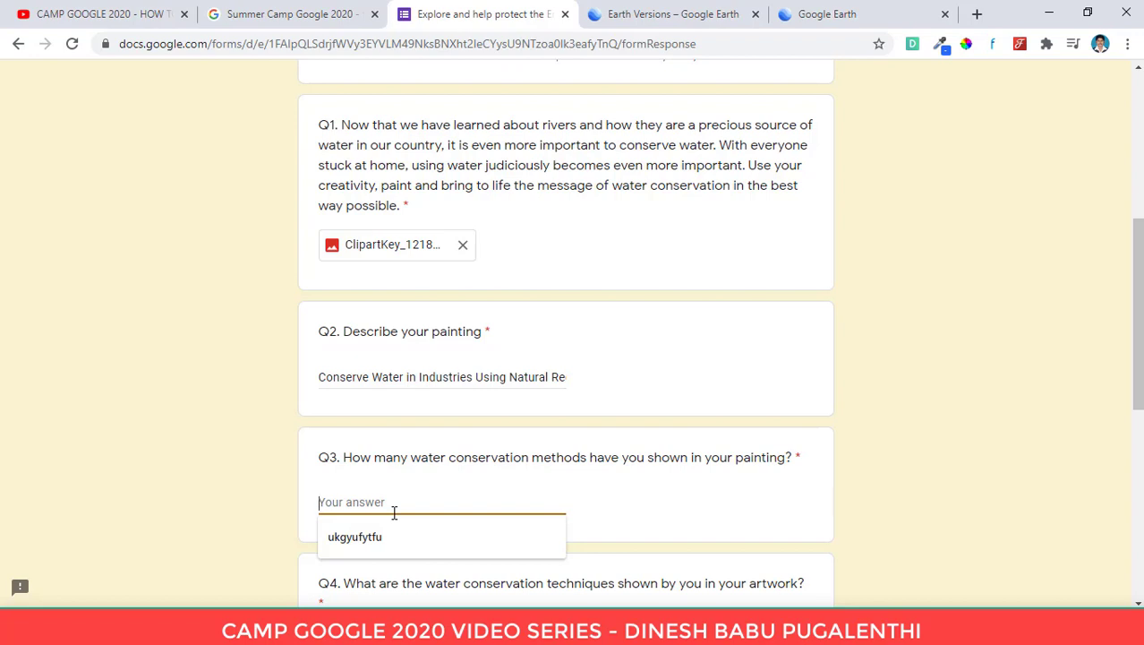
type("Two")
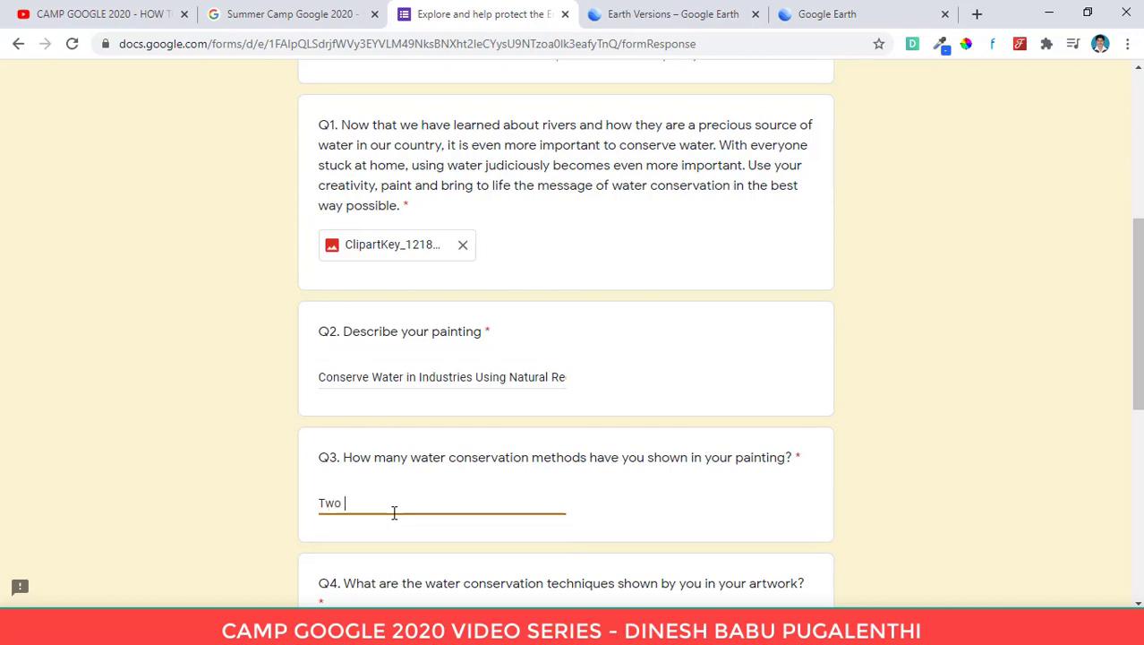
type(" Methods.- Sed")
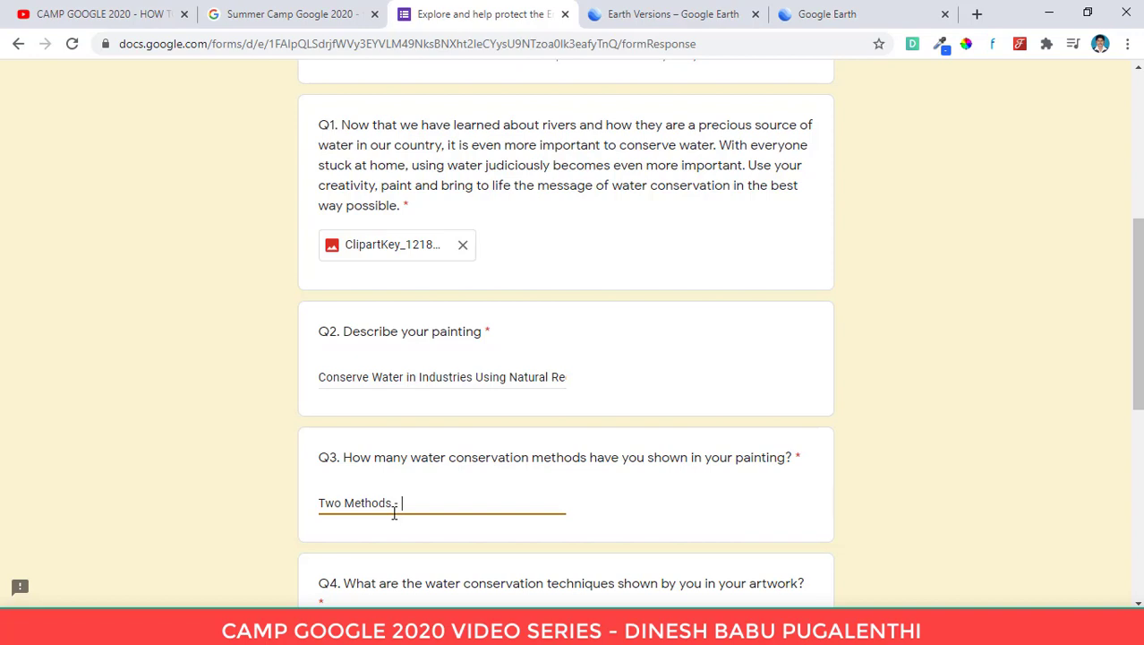
type("imentation")
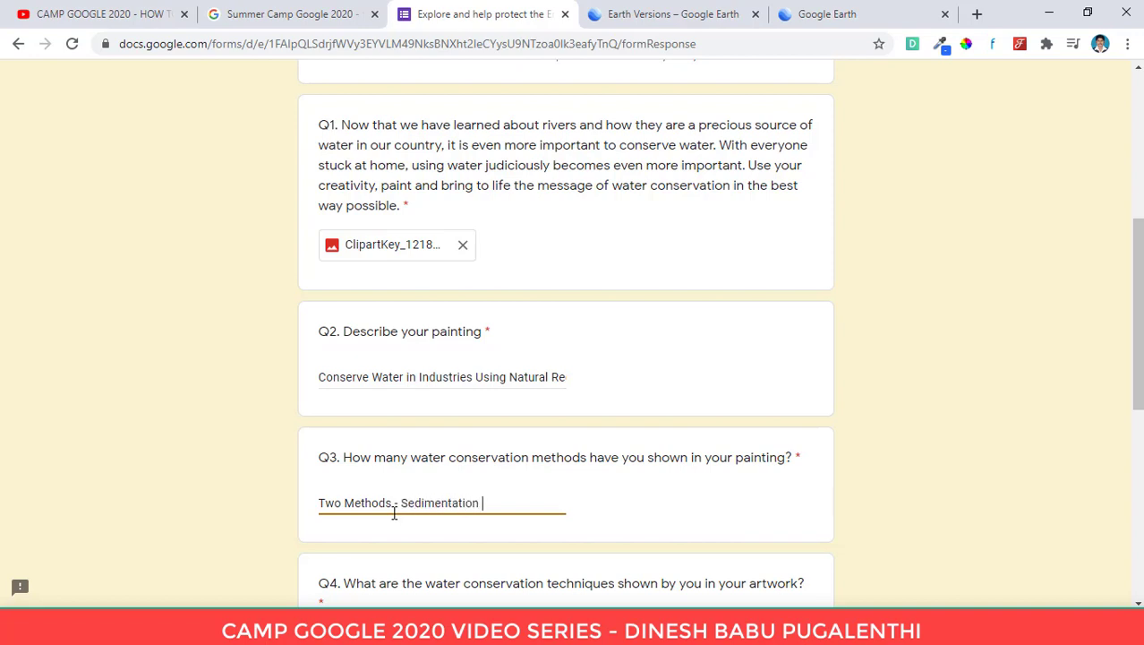
type(" & Waste Water Treatment ")
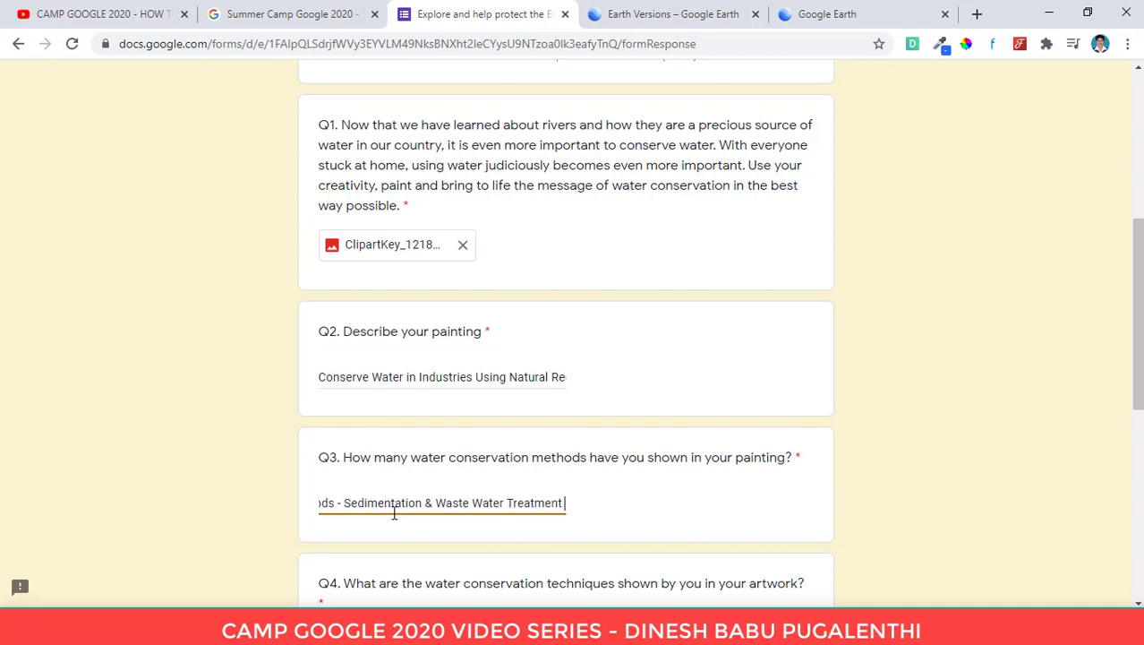
type("using Algae")
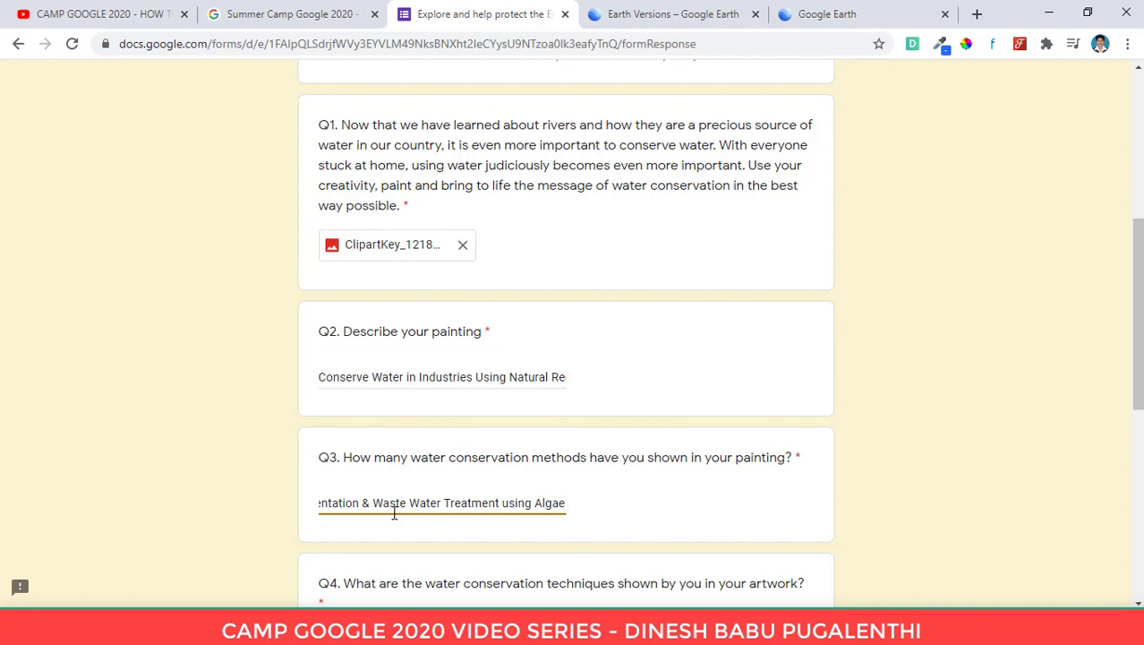
Step: Answer Q4 on the water conservation techniques shown in the artwork with "Filtration Process"
scroll(396, 518, "down", 4)
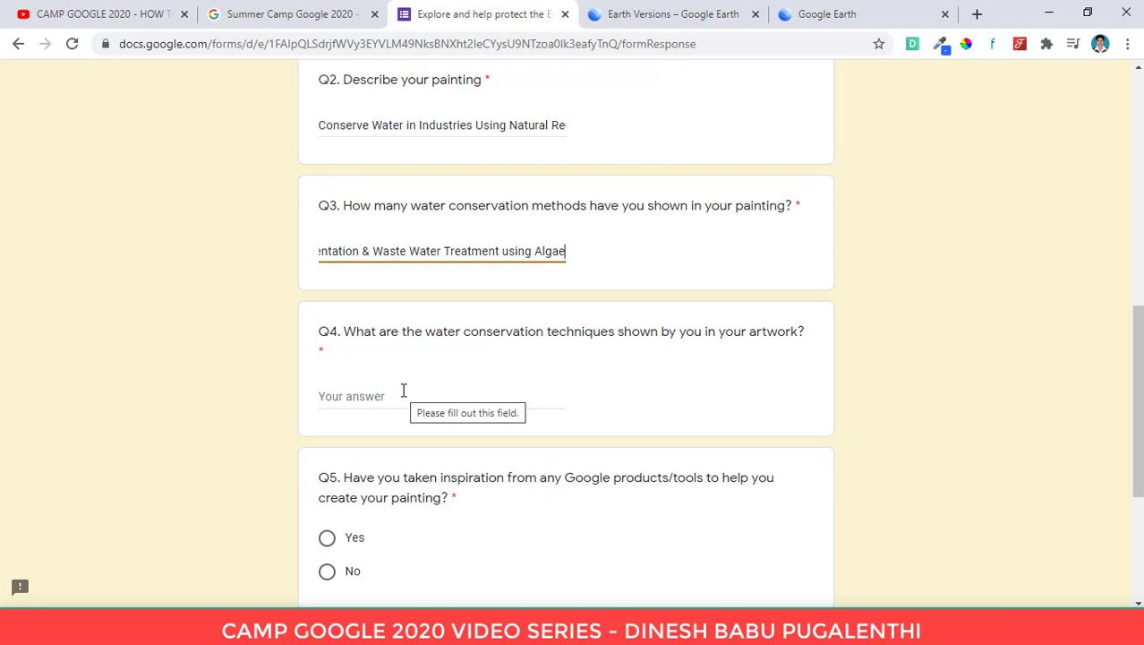
left_click(403, 391)
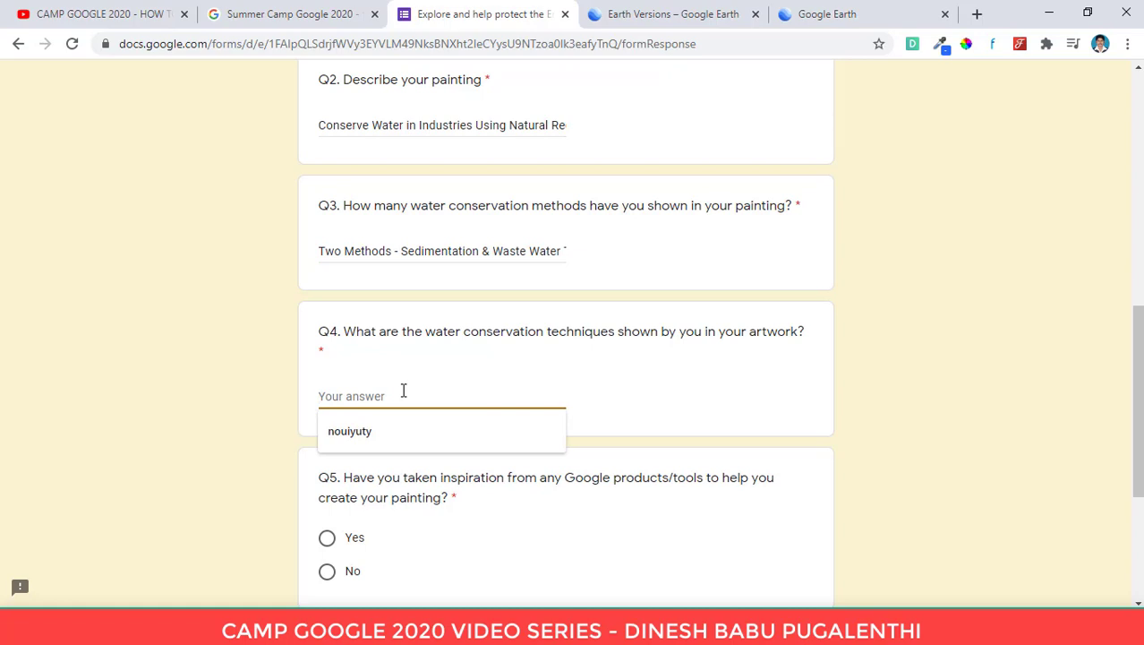
type("Filtr")
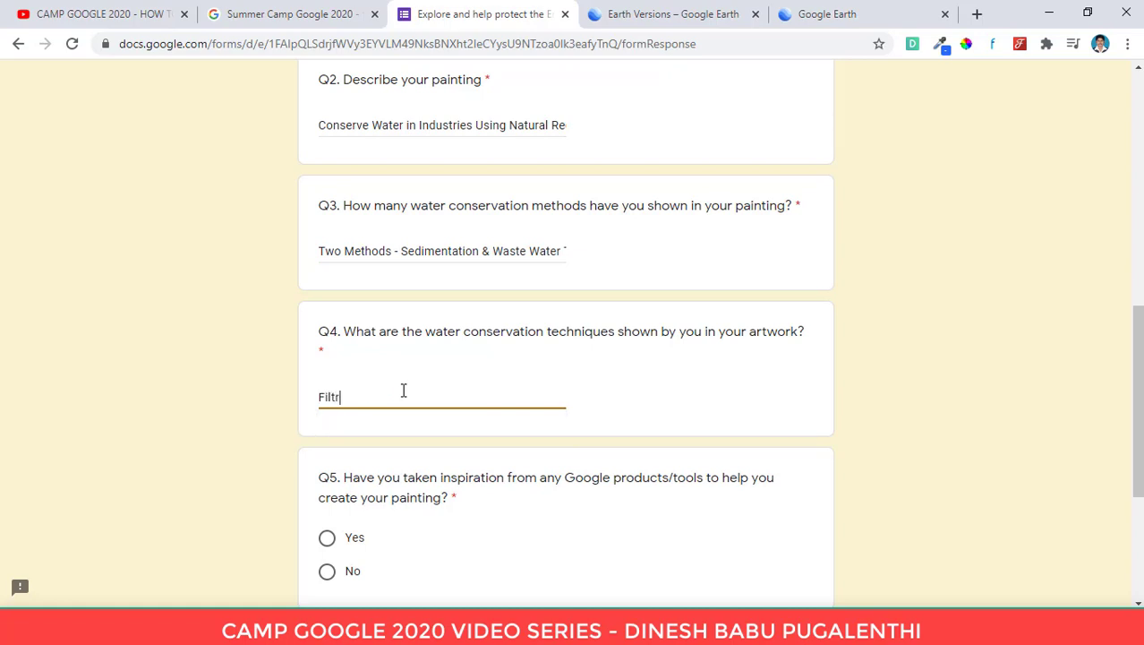
type("ation Process")
Step: Answer Yes to Q5 and list "Google Search Engine, Google Images, Youtube" as the Google products used in Q6
scroll(403, 391, "down", 2)
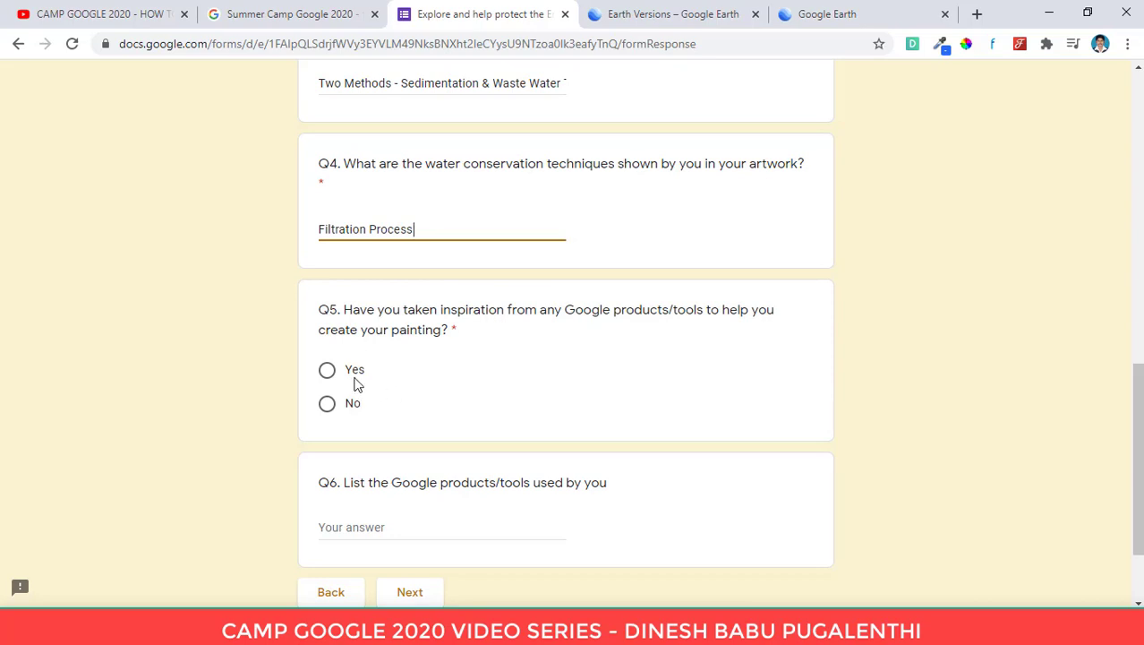
left_click(327, 371)
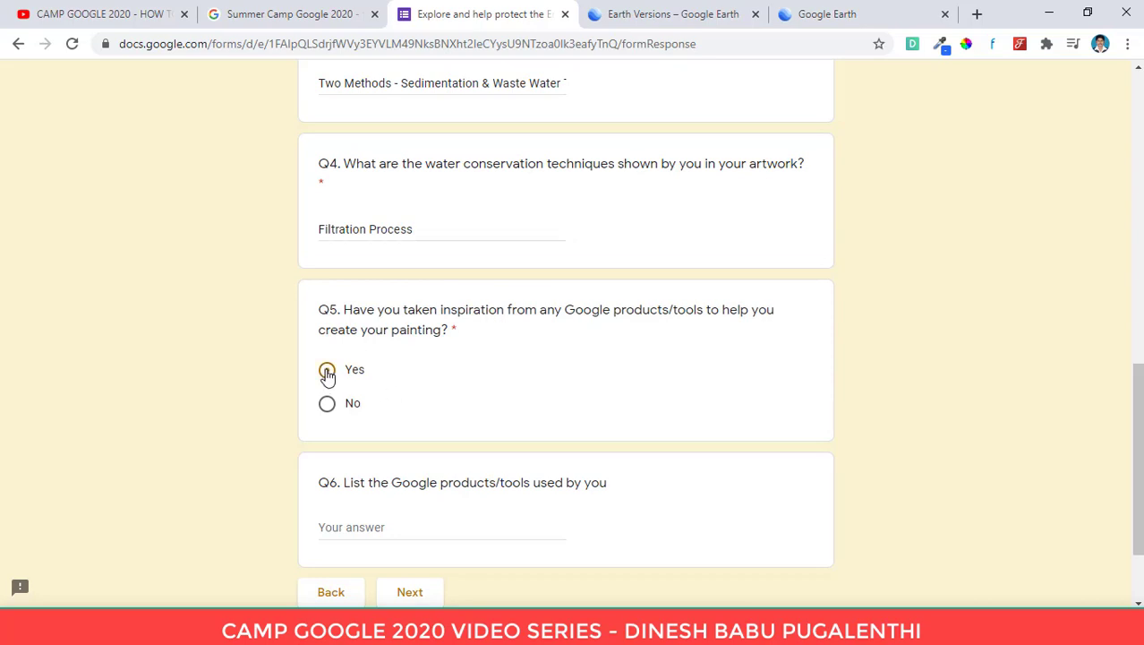
left_click(394, 527)
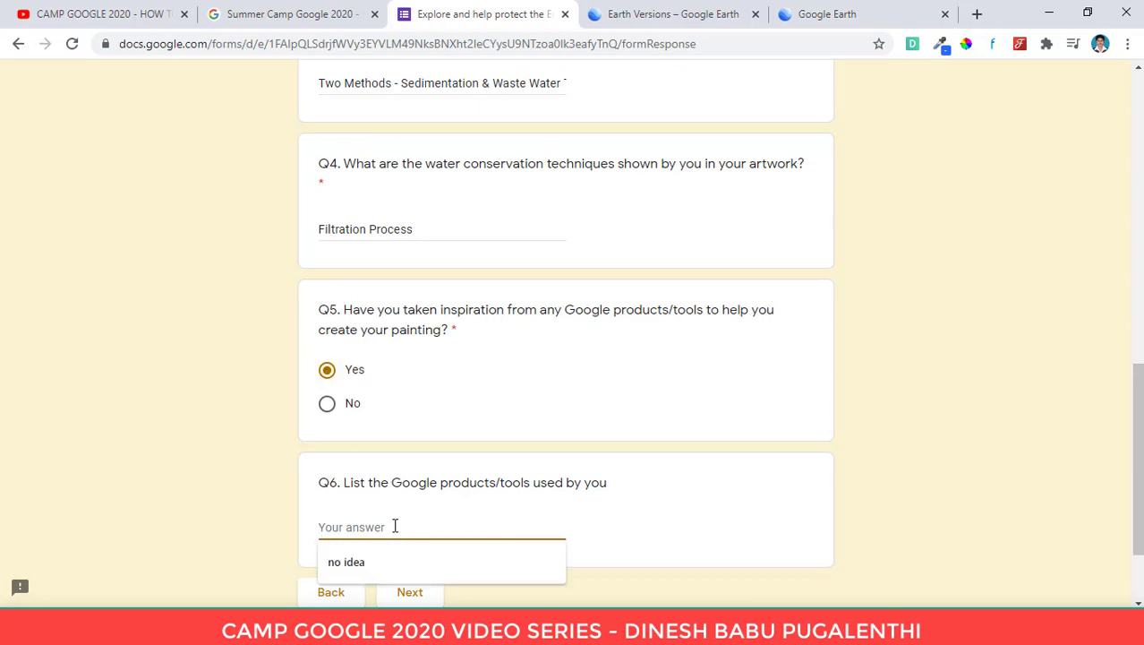
type("Google ")
type("Search Engi")
type("ne, Googl")
type("e ")
type("Images,")
type(" Youtube")
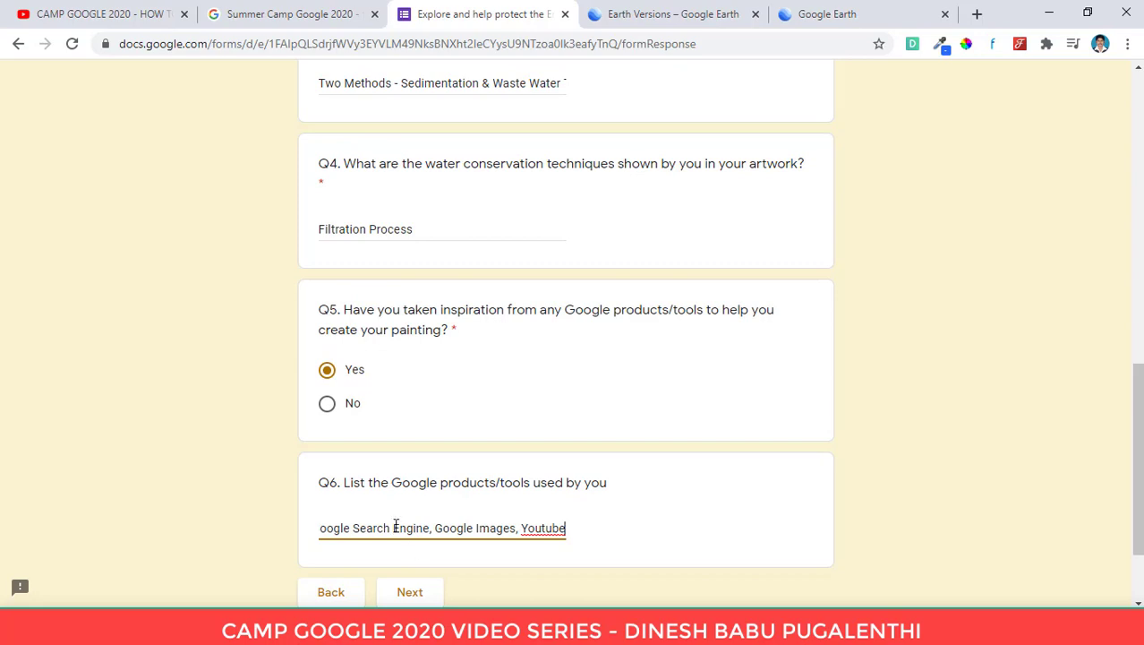
left_click(280, 507)
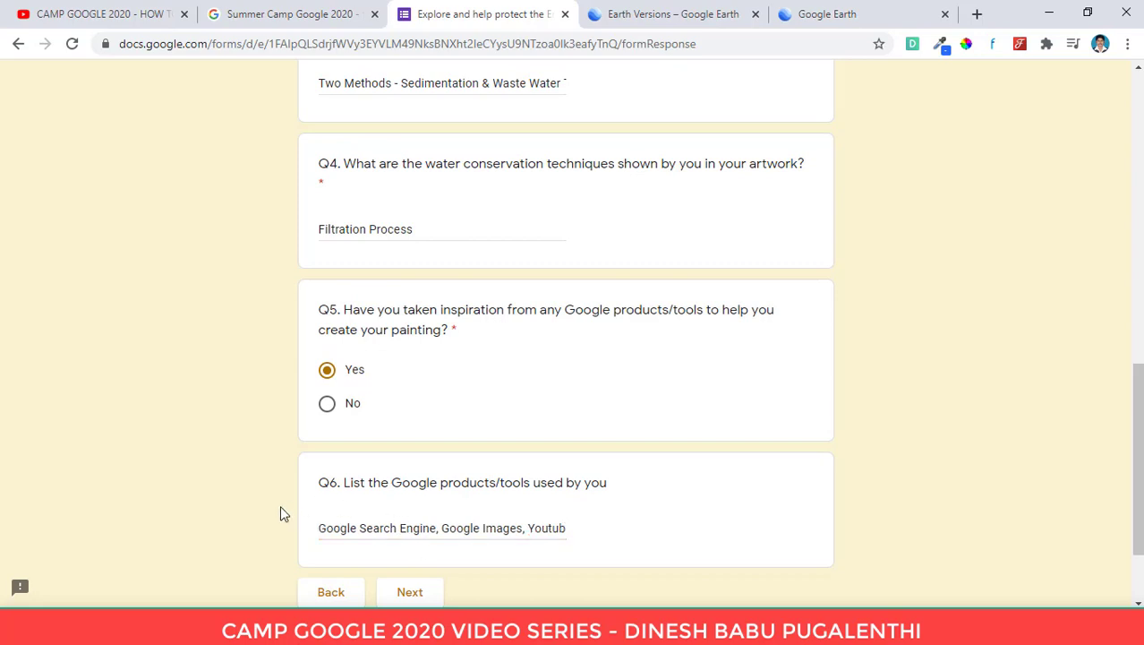
Step: Continue to the Trust & Safety Questions section and bring its first question into view
scroll(280, 513, "down", 1)
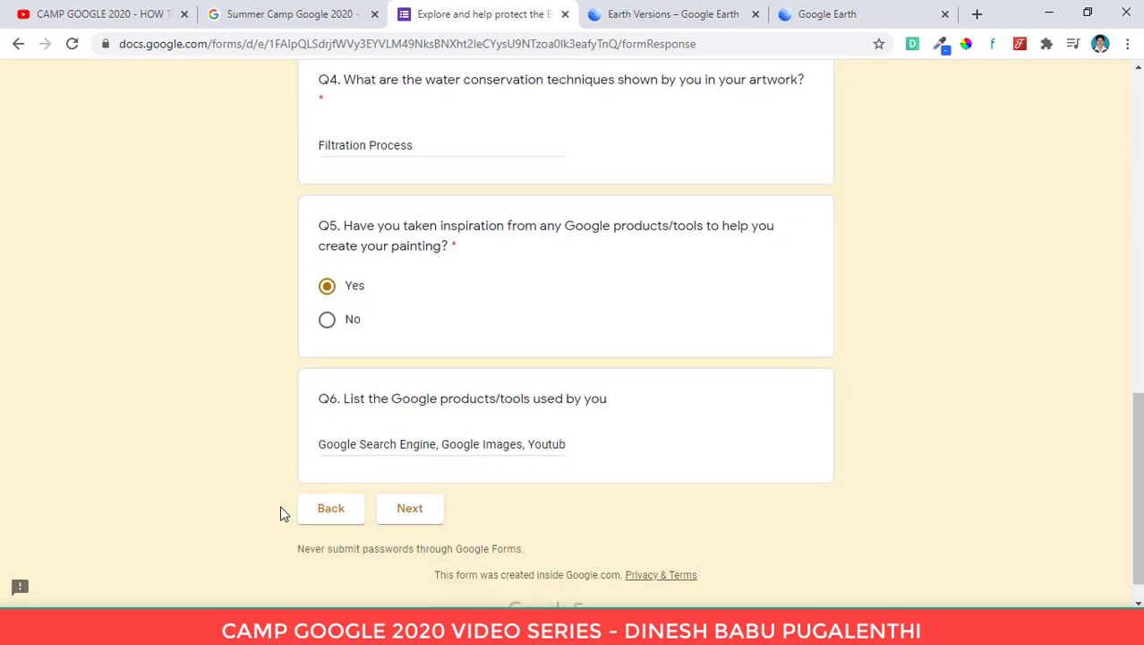
left_click(416, 517)
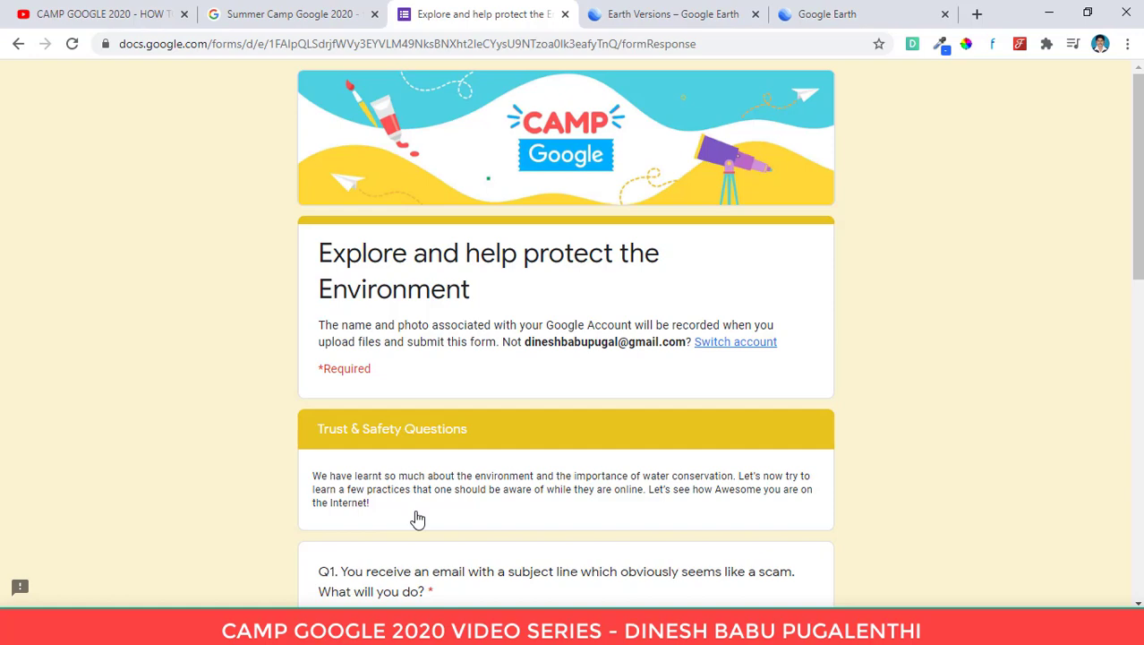
scroll(421, 505, "down", 3)
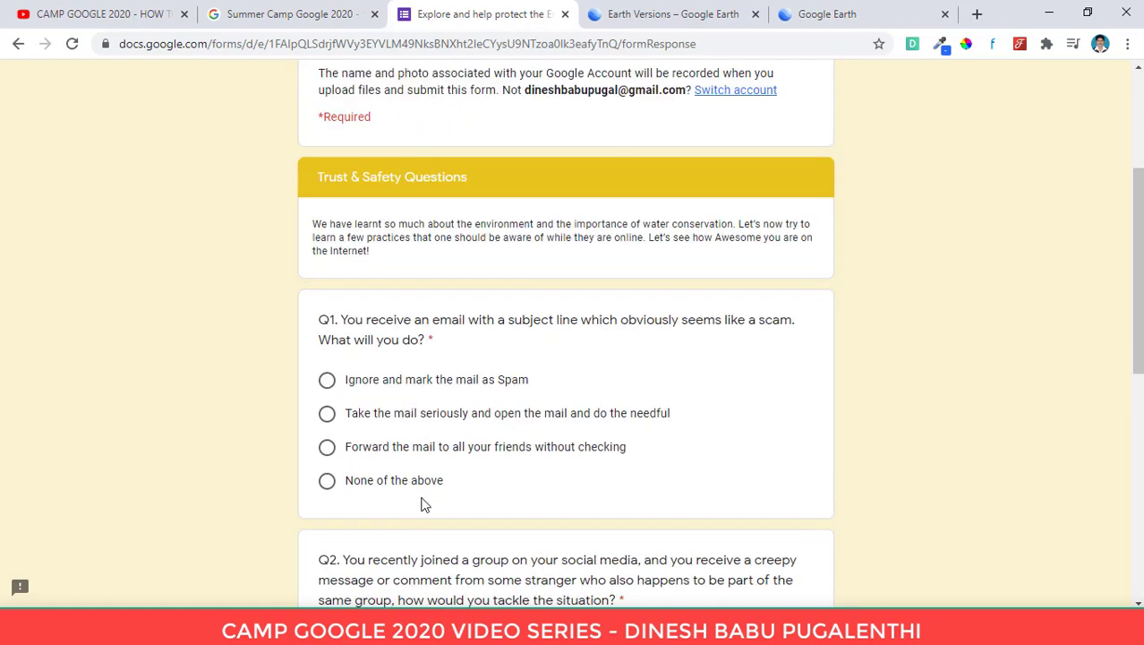